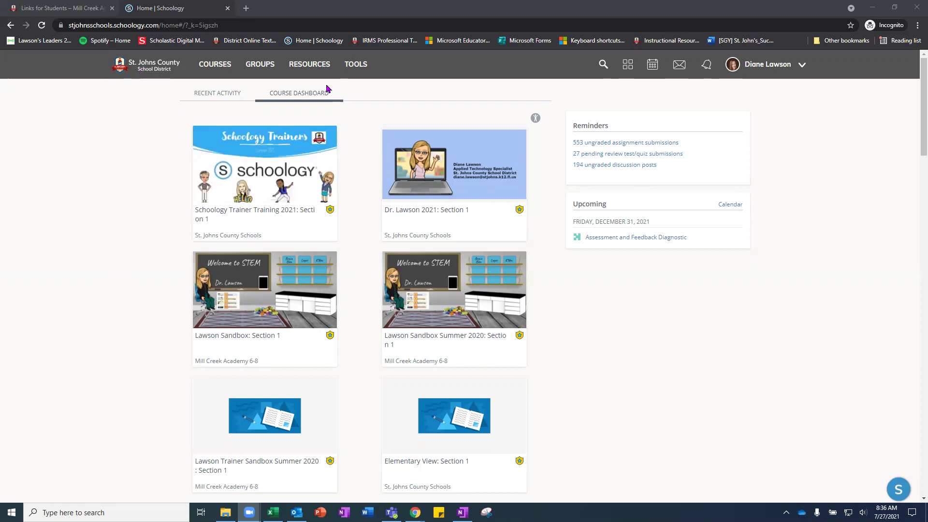
# - Look through the course dashboard and the recent activity feed, ending on the course dashboard
pyautogui.scroll(-7, 365, 277)
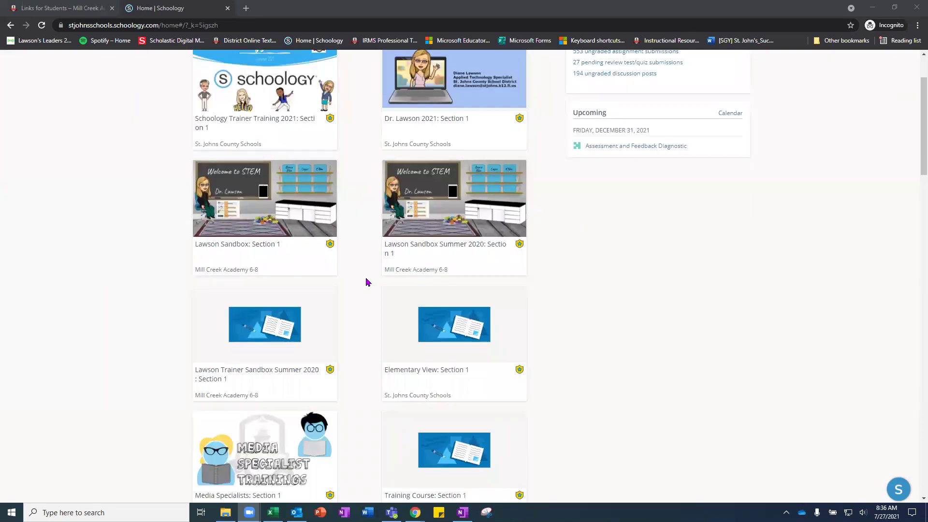
pyautogui.scroll(-15, 365, 276)
pyautogui.scroll(5, 366, 276)
pyautogui.scroll(17, 366, 276)
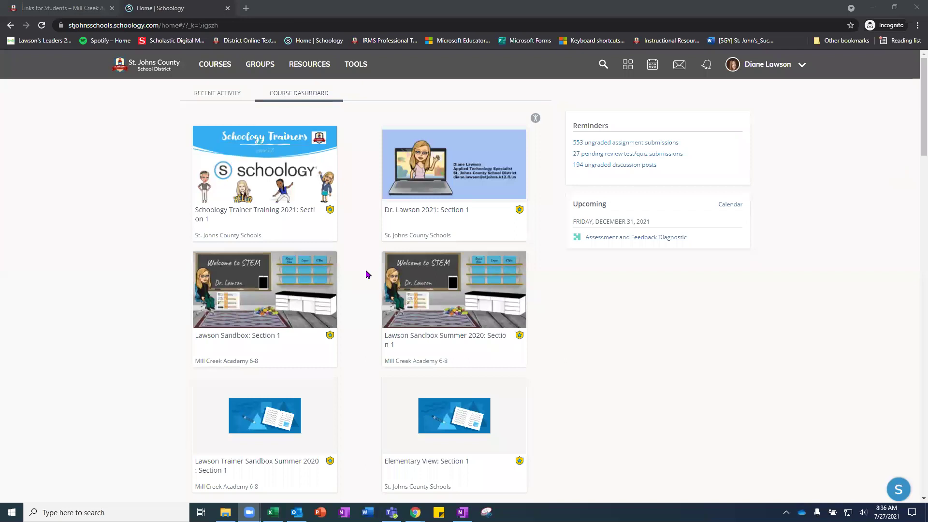
pyautogui.click(206, 95)
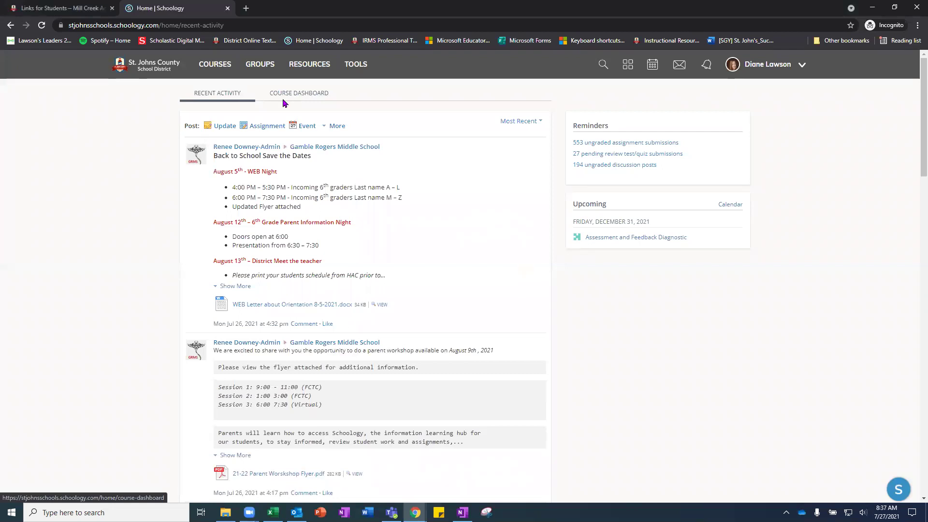
pyautogui.click(299, 93)
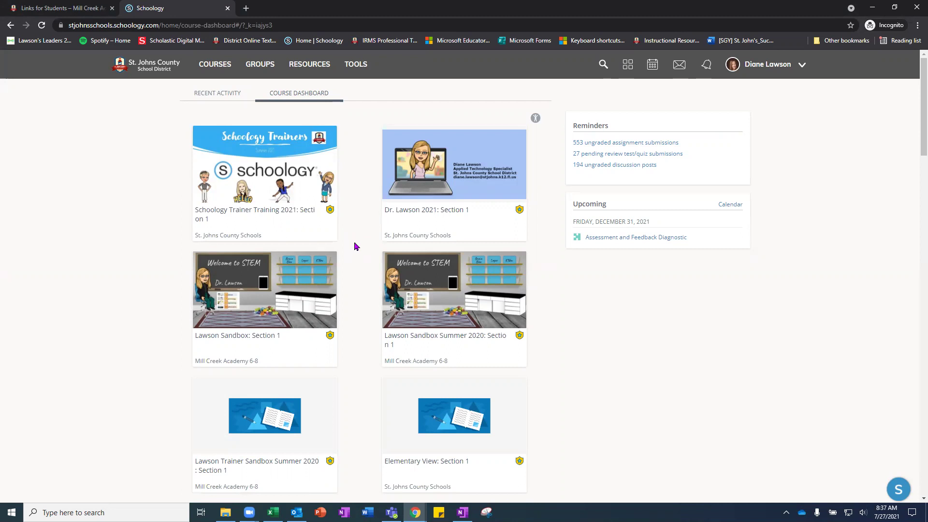
# - View the current and archived courses in the full course list, and check the form for joining a course
pyautogui.click(210, 69)
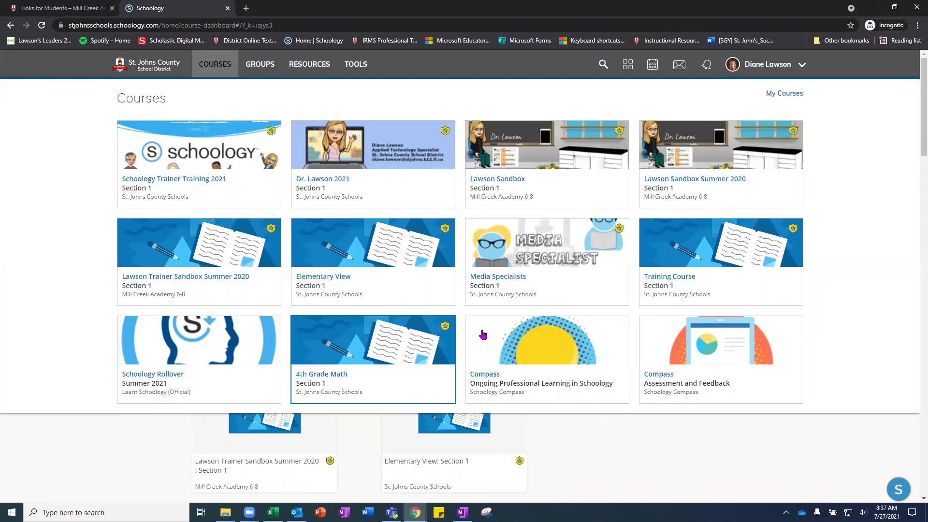
pyautogui.click(783, 95)
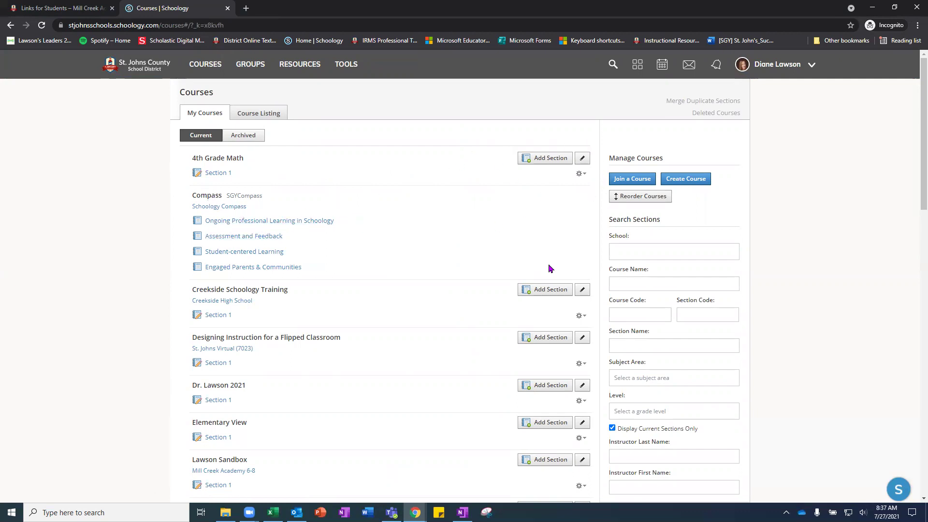
pyautogui.click(243, 136)
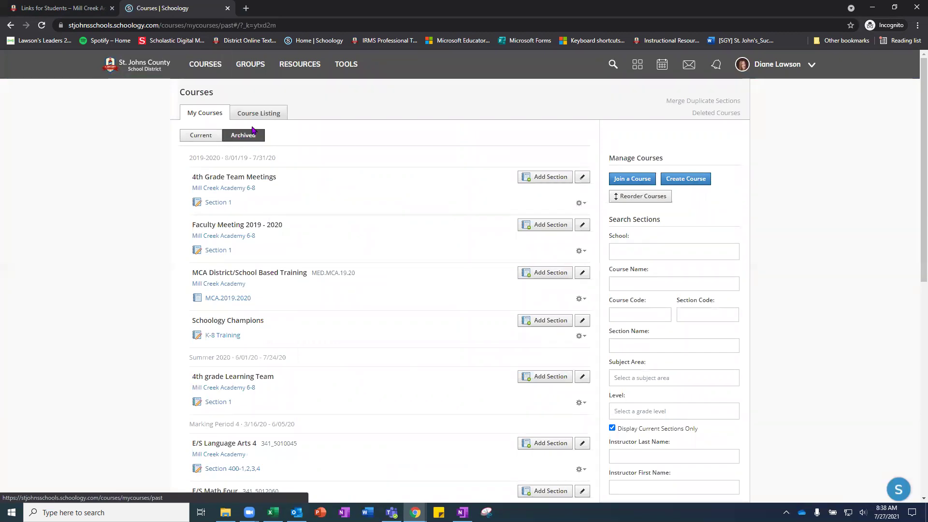
pyautogui.click(201, 137)
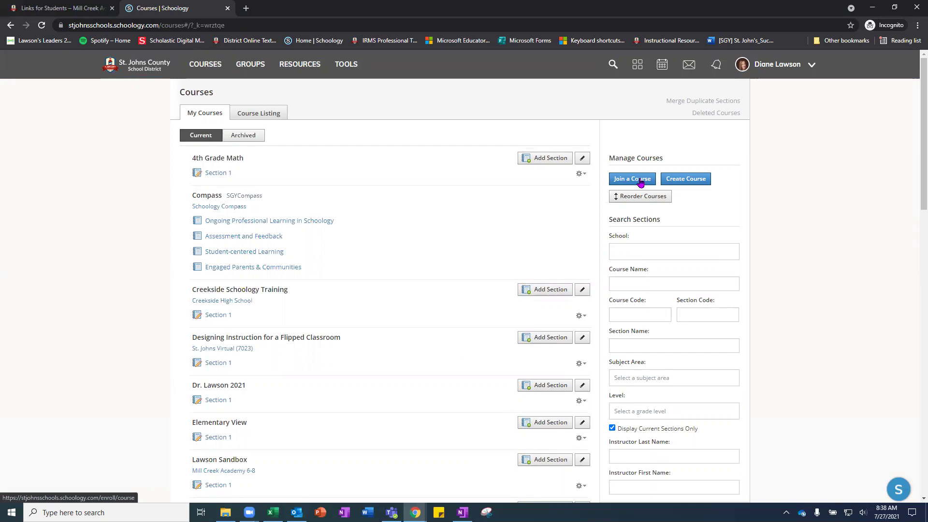
pyautogui.click(631, 179)
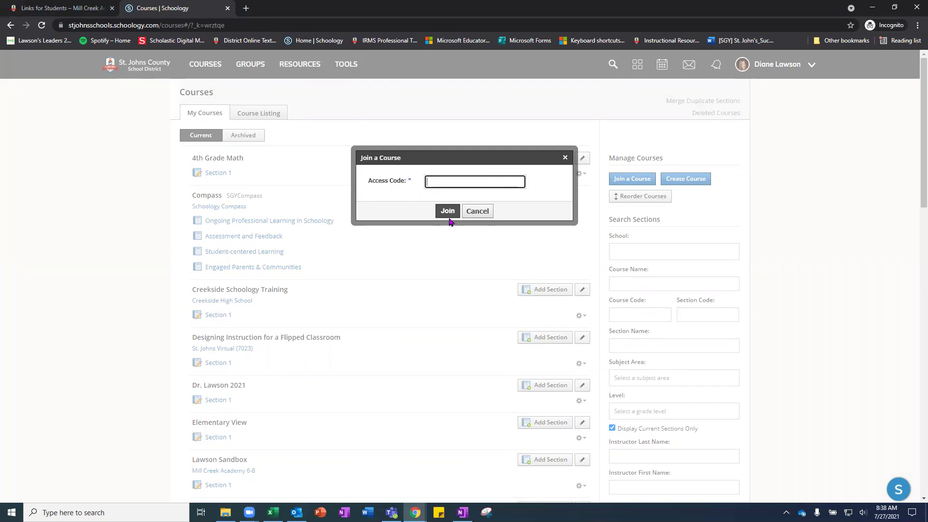
pyautogui.click(565, 157)
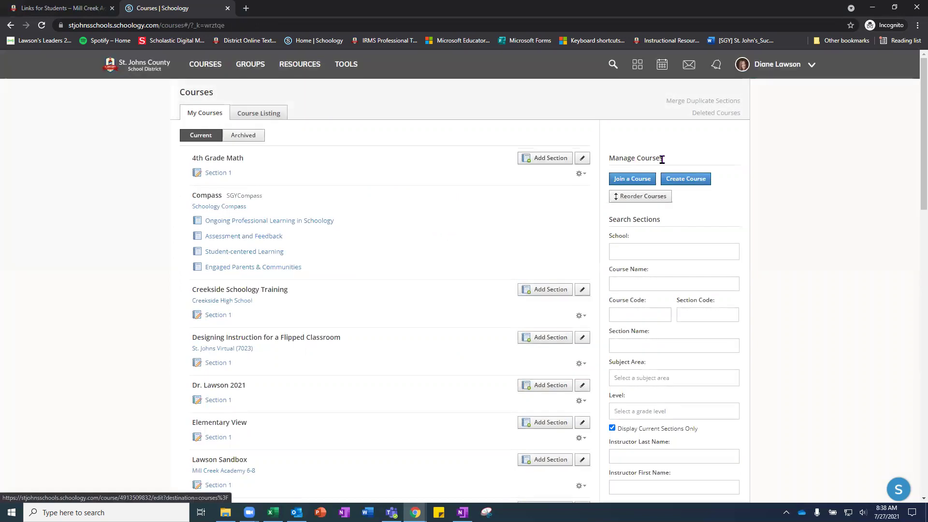
# - Fill in a new course named with the instructor's surname plus "Sandbox 2021" in the Training grading period, and dismiss the form
pyautogui.click(682, 181)
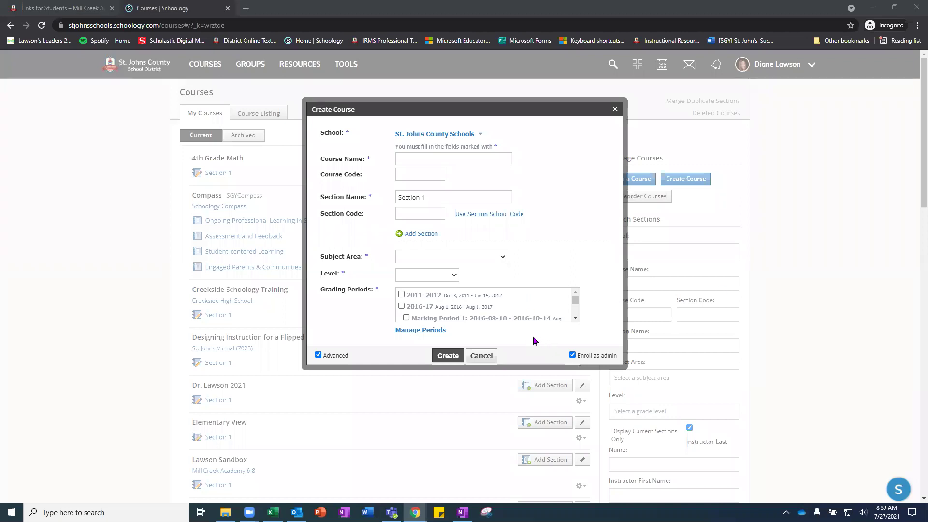
pyautogui.click(415, 162)
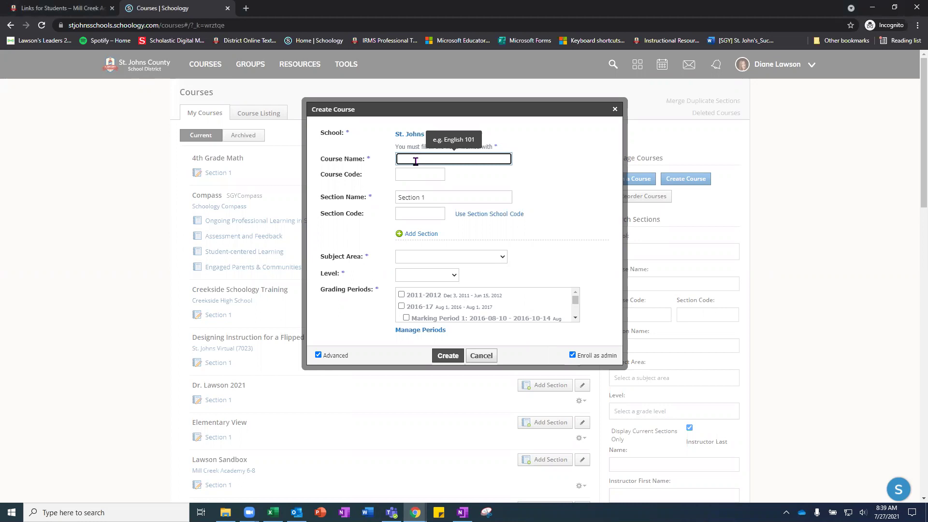
pyautogui.write('Lawson Sandbox 2021')
pyautogui.click(575, 318)
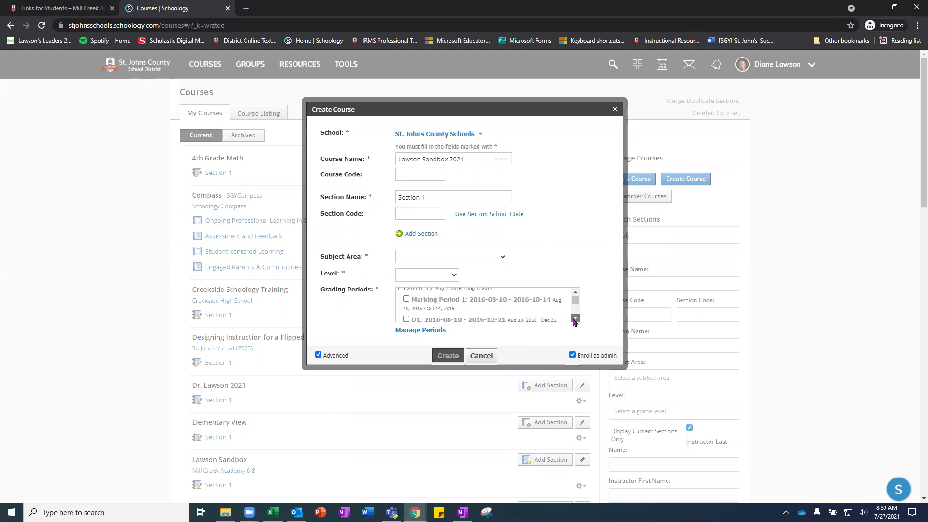
pyautogui.scroll(-5, 575, 312)
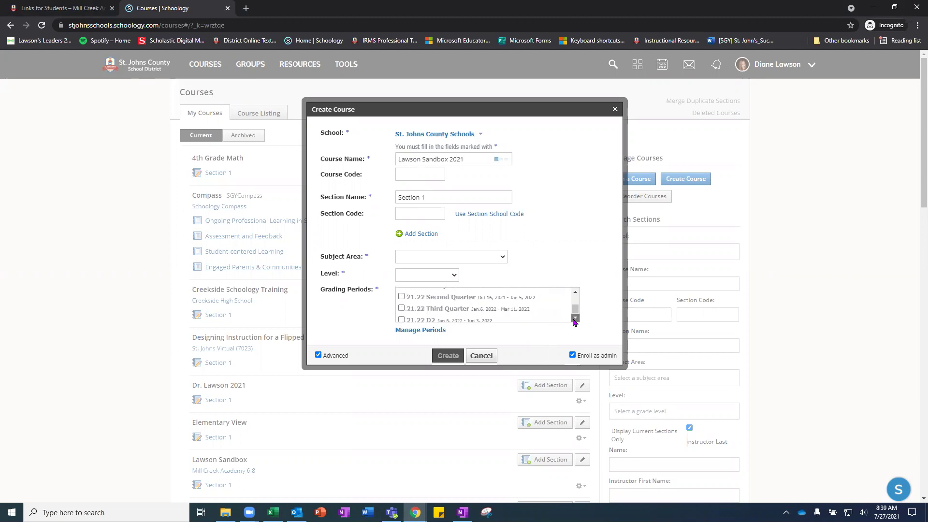
pyautogui.click(402, 314)
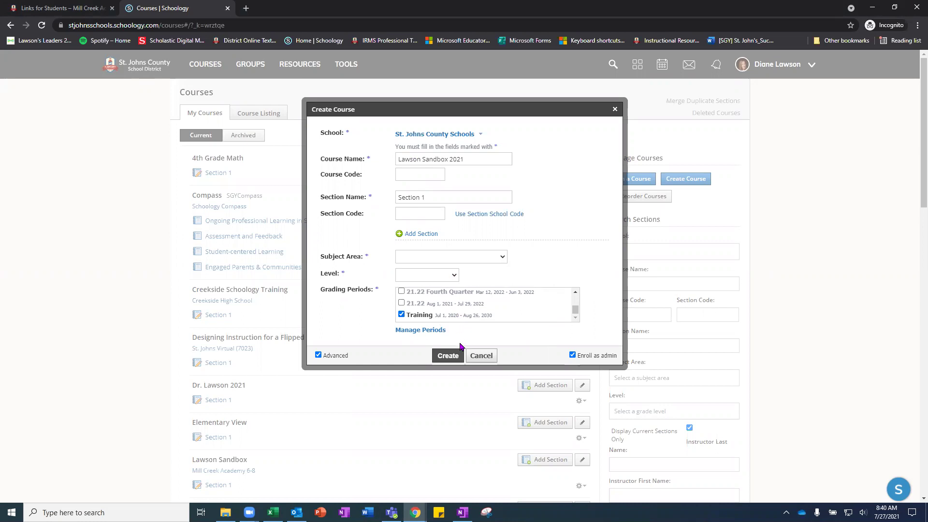
pyautogui.click(447, 359)
pyautogui.click(614, 109)
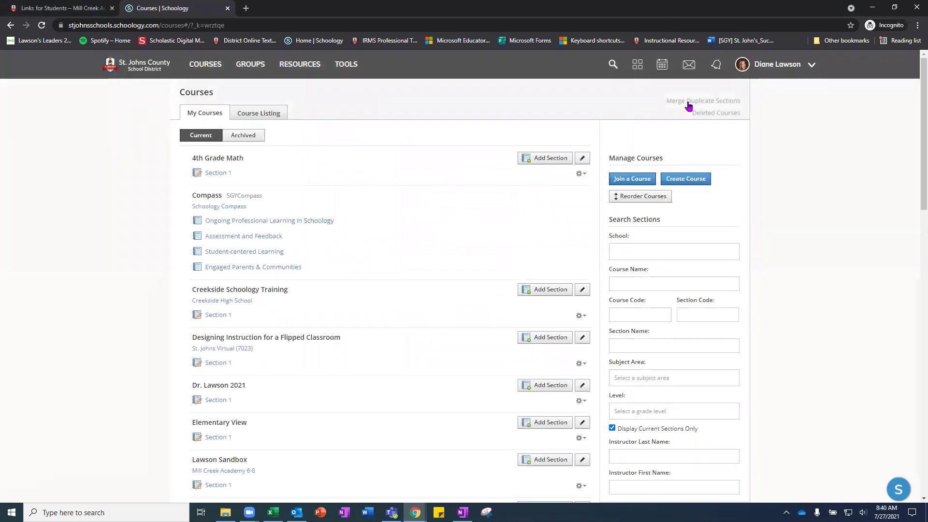
# - Open the full list of my groups and view the archived ones
pyautogui.click(253, 68)
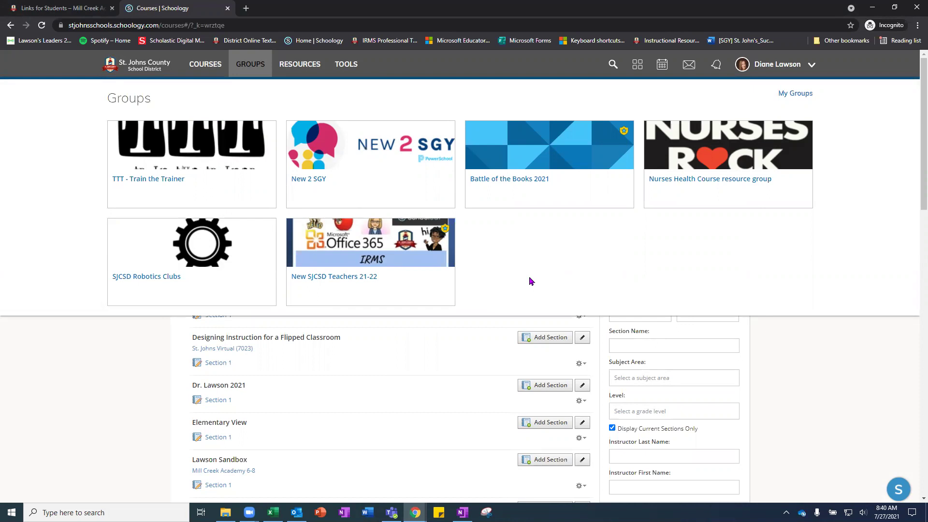
pyautogui.click(795, 98)
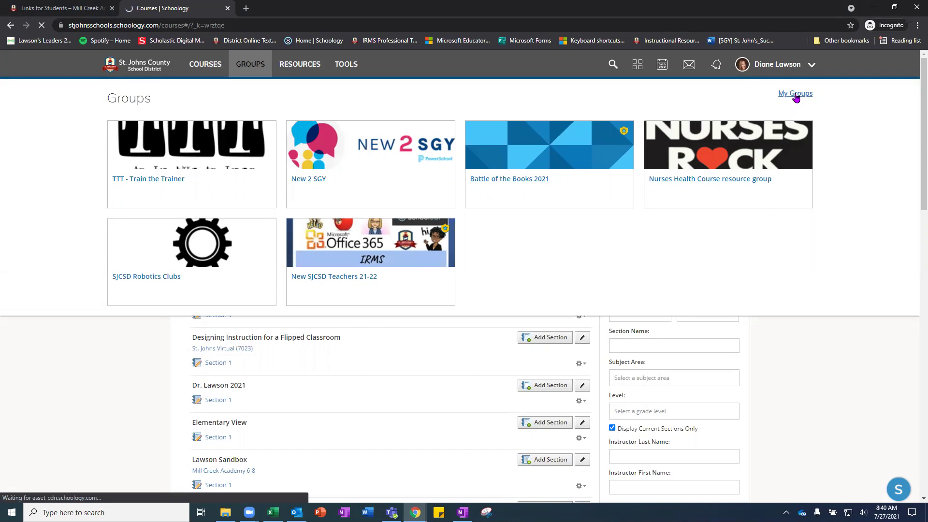
pyautogui.click(795, 96)
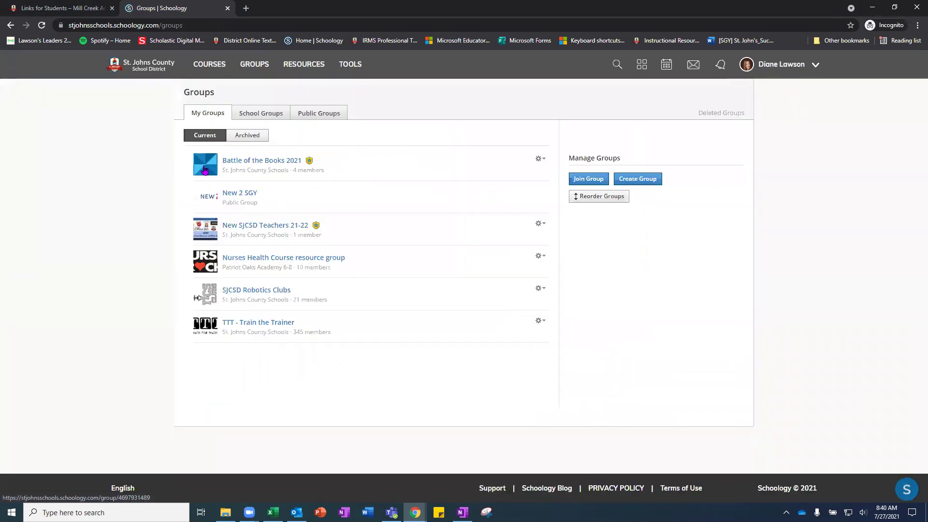
pyautogui.click(247, 136)
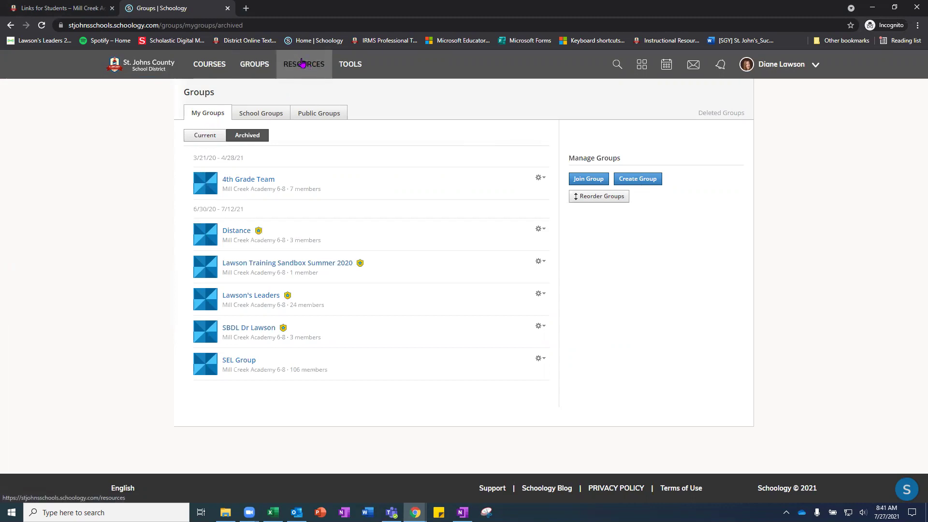
# - Browse the personal and group resources, and view the OneDrive and Dropbox resource apps
pyautogui.click(300, 66)
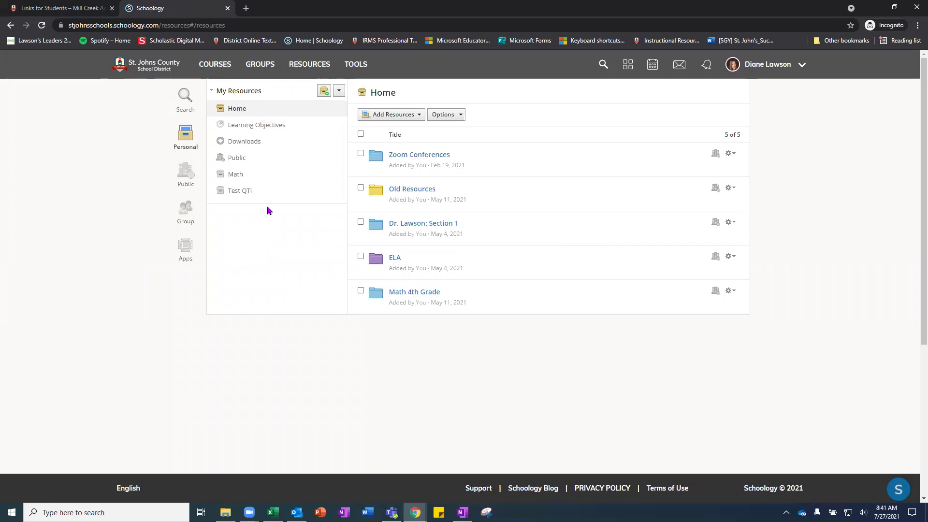
pyautogui.click(189, 106)
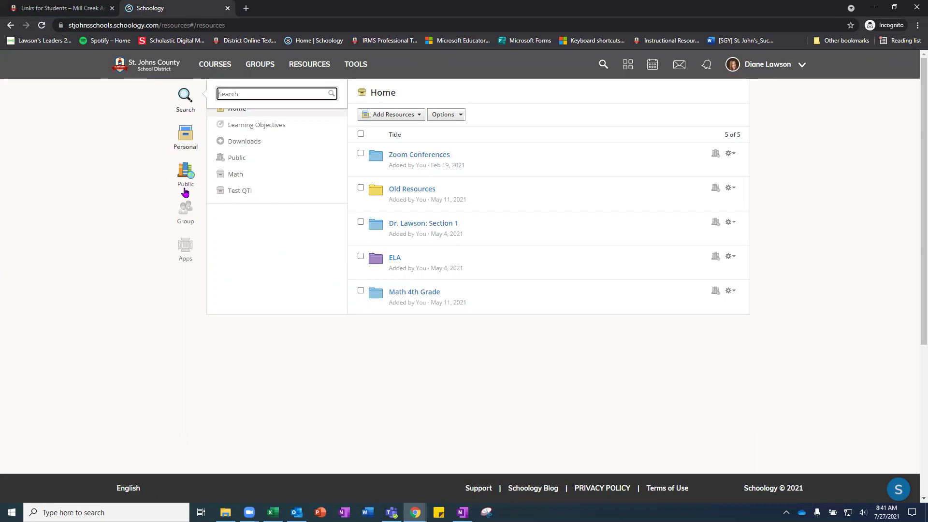
pyautogui.click(184, 221)
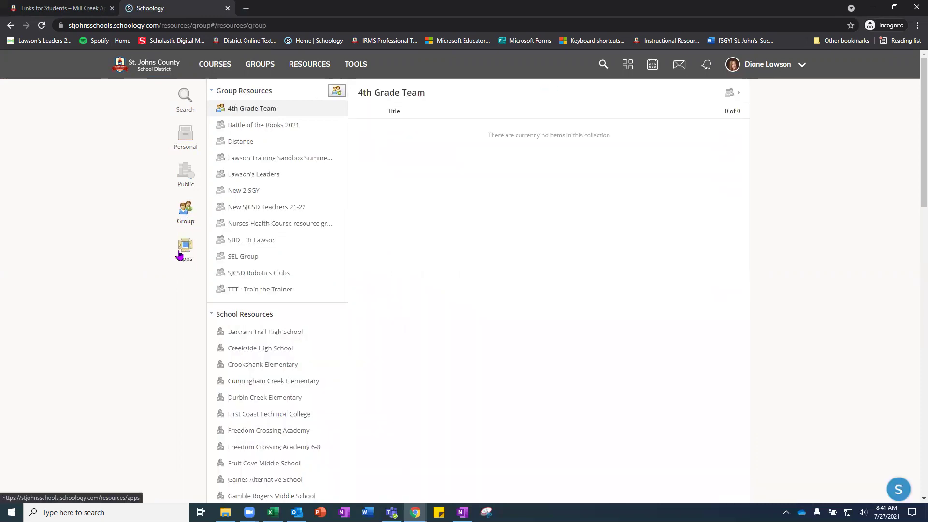
pyautogui.click(188, 248)
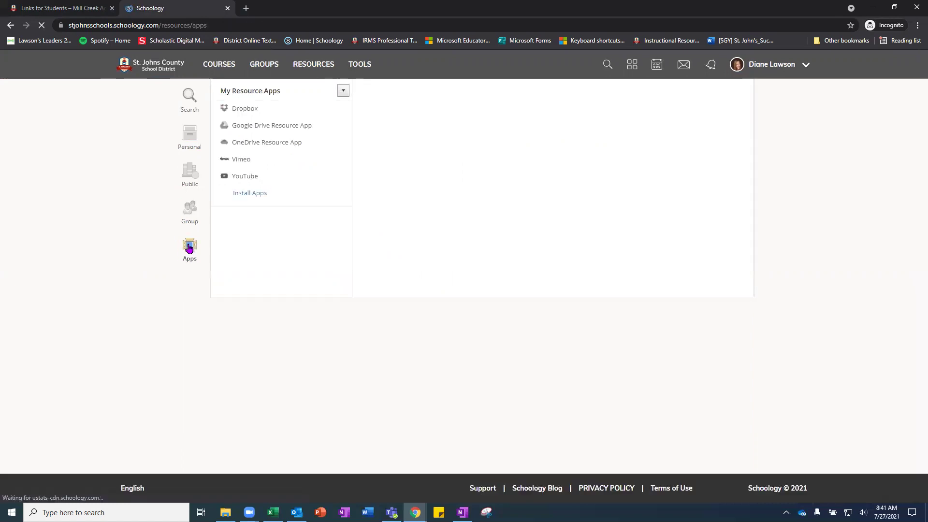
pyautogui.click(238, 144)
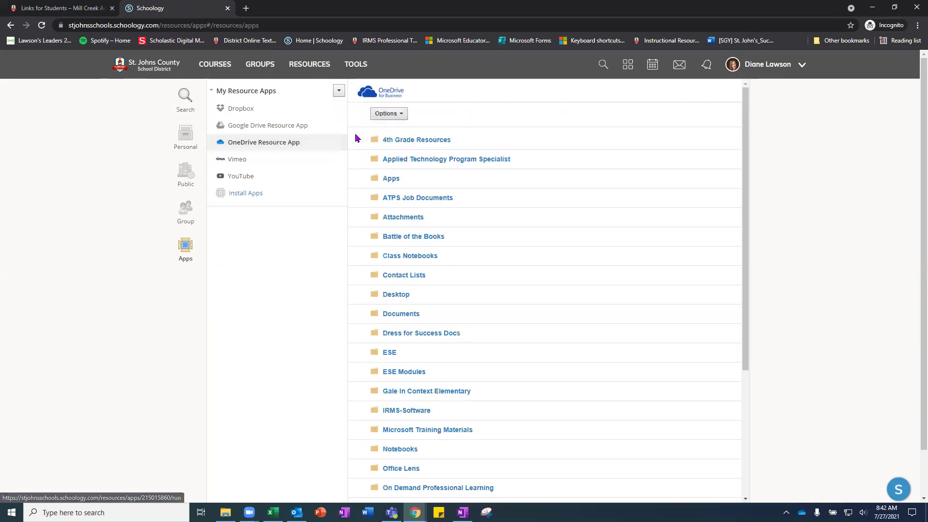
pyautogui.click(251, 111)
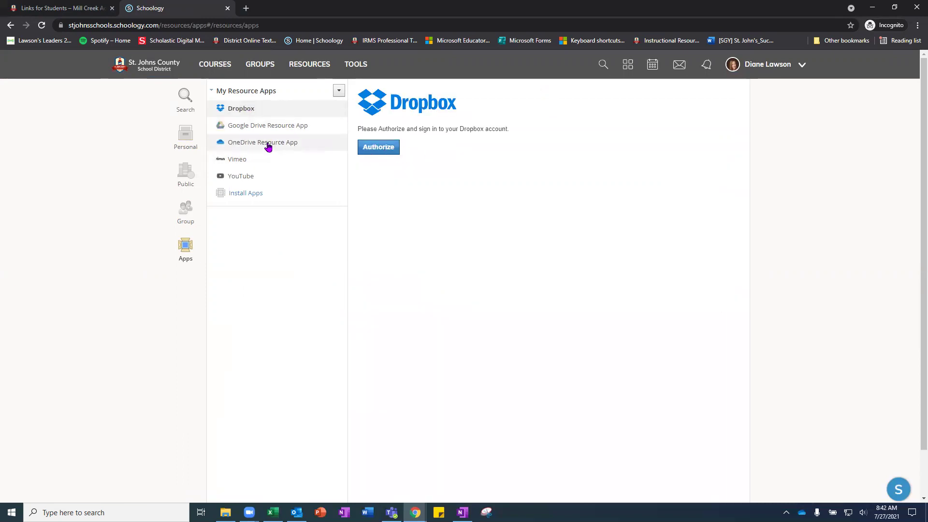
# - Log out of the account connected to the OneDrive Resource App
pyautogui.click(269, 143)
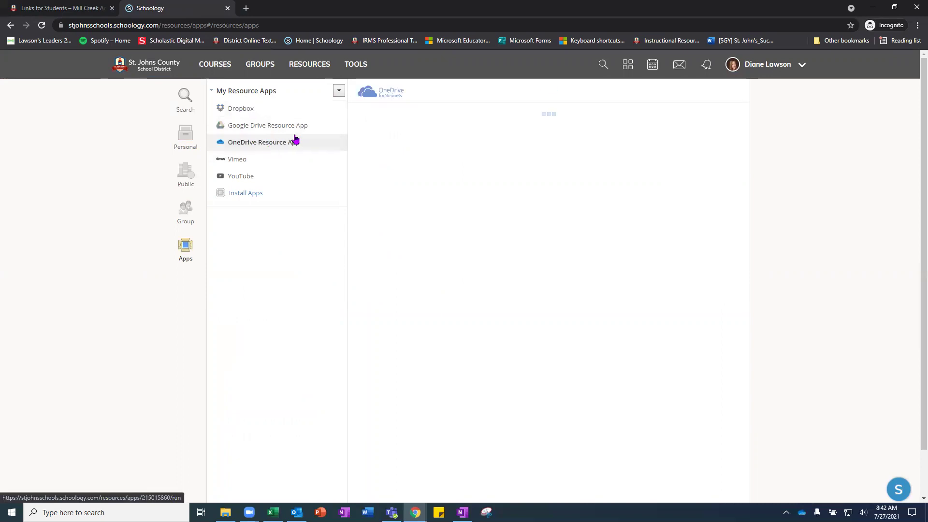
pyautogui.click(401, 116)
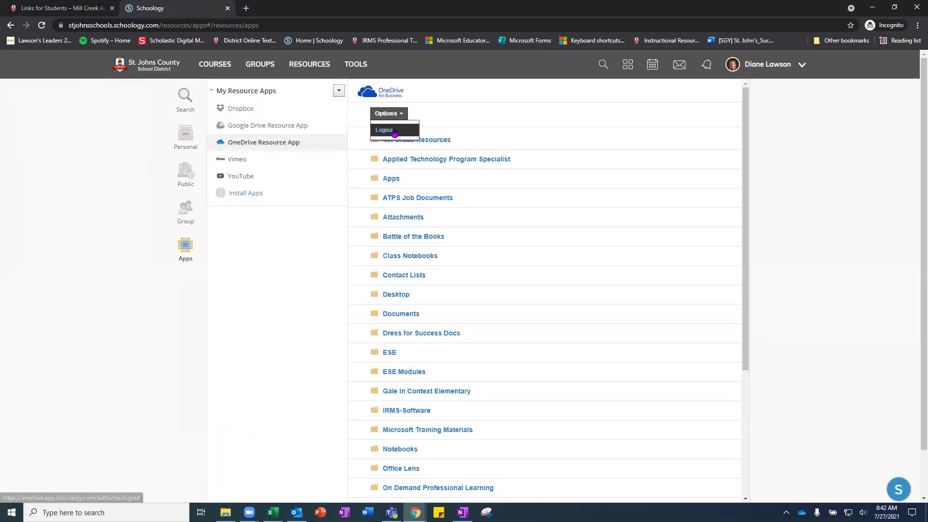
pyautogui.click(385, 130)
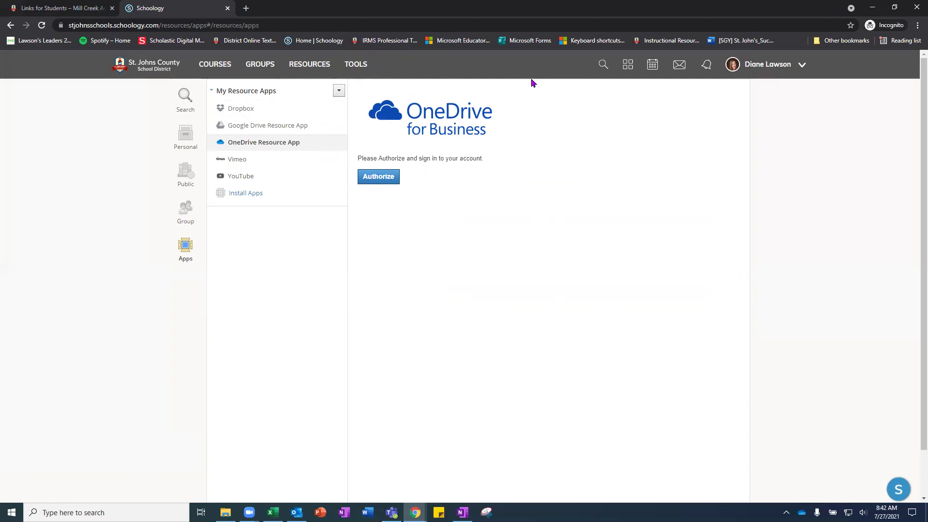
# - Check the site search and the courses overview, and return to the home page
pyautogui.click(603, 68)
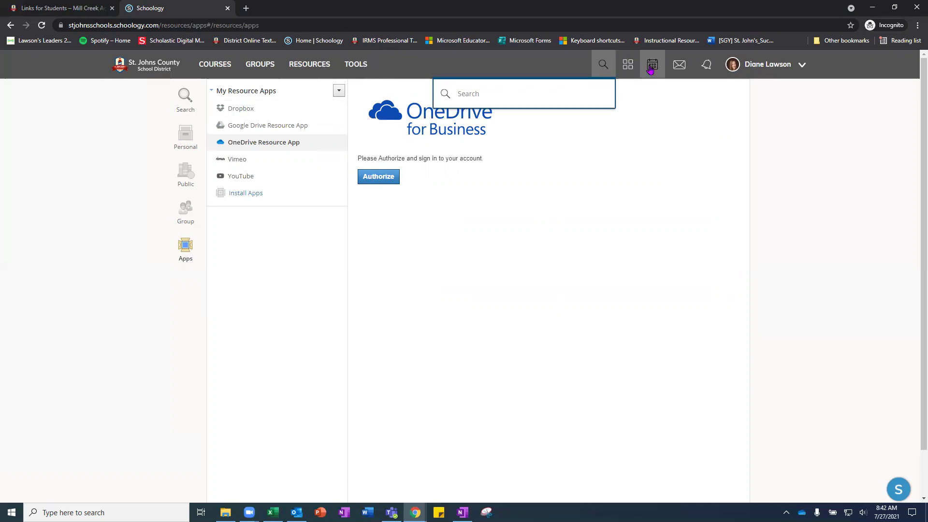
pyautogui.click(215, 64)
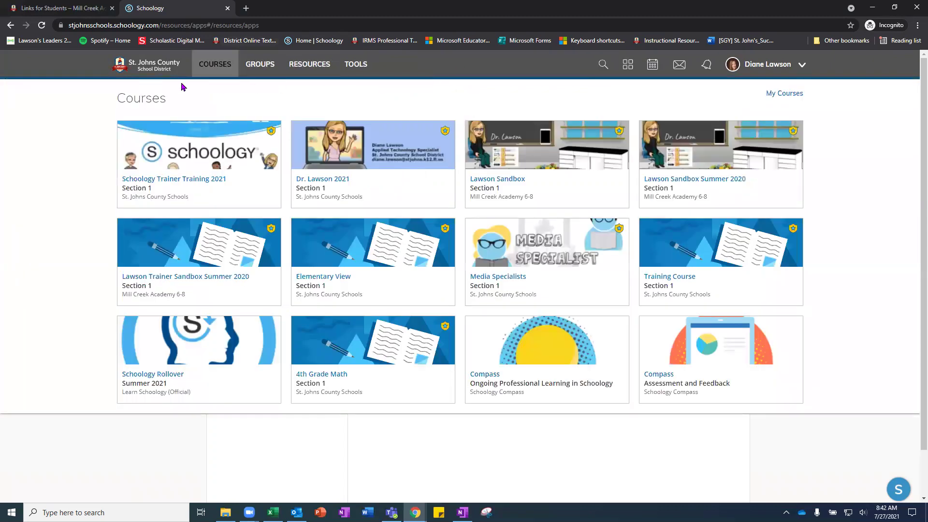
pyautogui.click(160, 71)
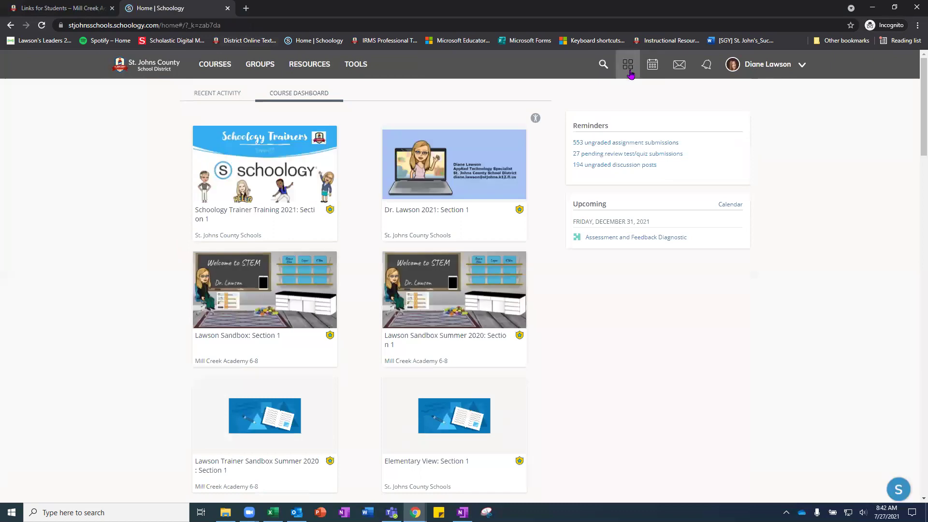
# - Open the list of available apps and look through it down to the App Center link
pyautogui.click(627, 71)
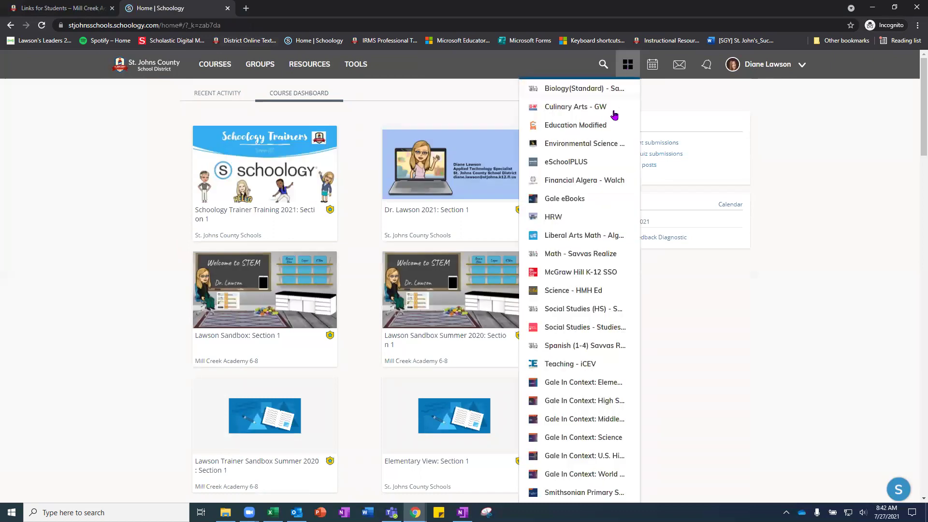
pyautogui.scroll(-7, 566, 379)
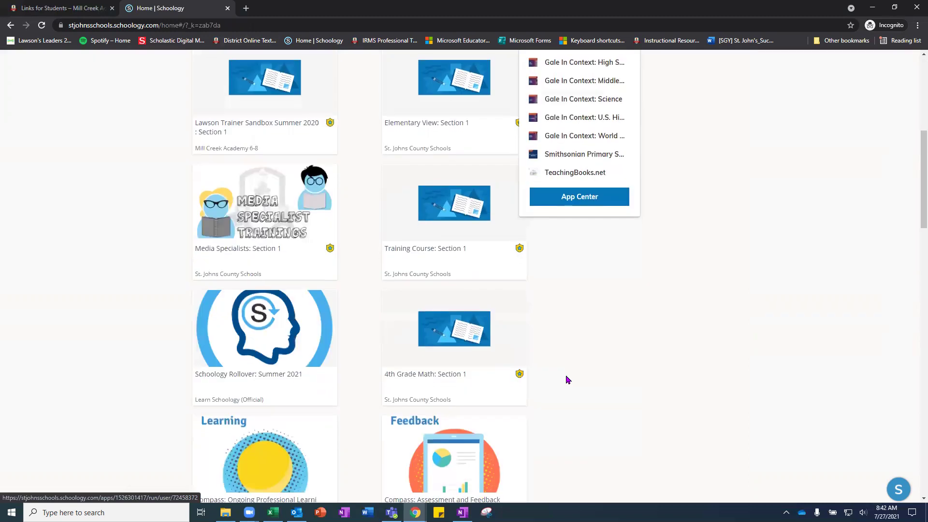
pyautogui.scroll(5, 596, 217)
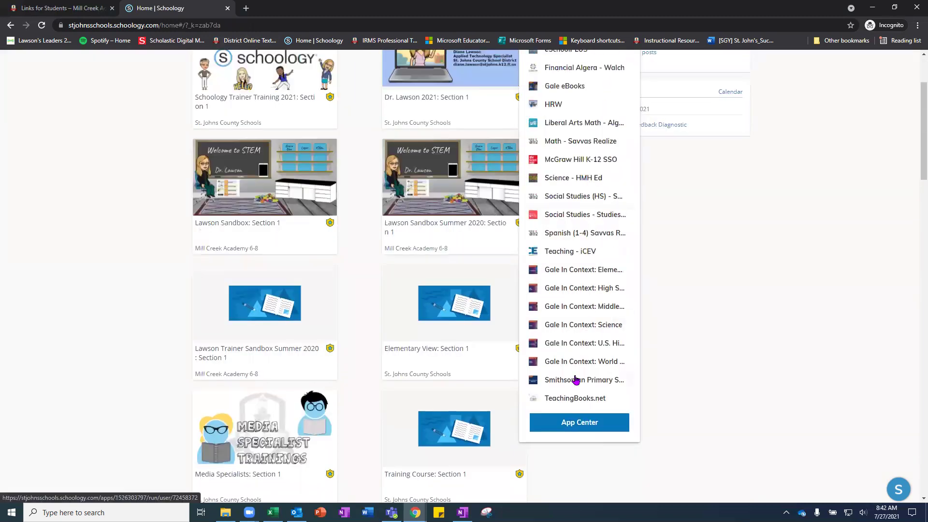
# - View the calendar for July 2021, and check the recent notifications and the pending requests
pyautogui.scroll(3, 623, 210)
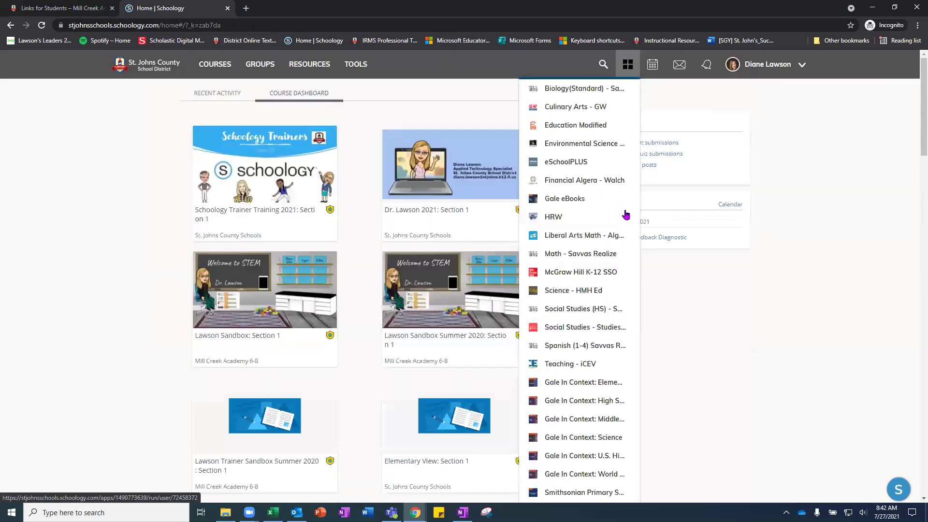
pyautogui.click(652, 67)
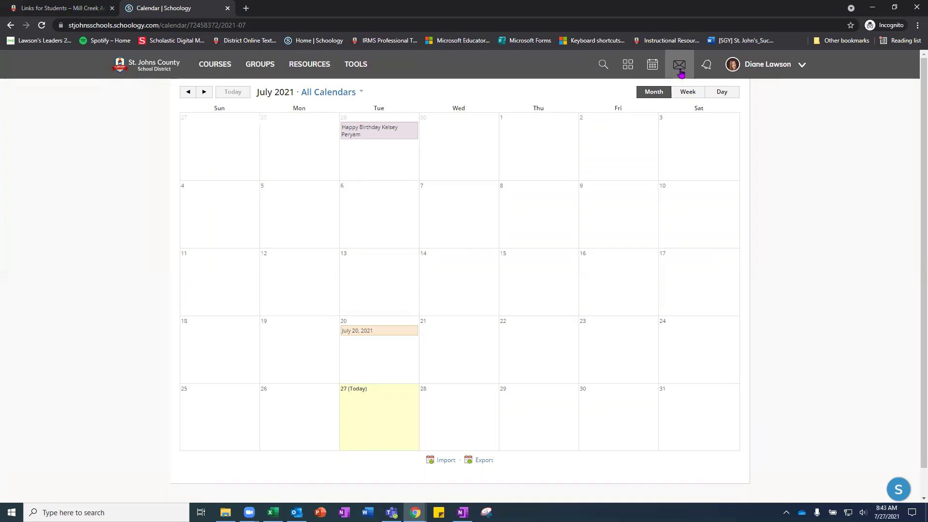
pyautogui.click(708, 70)
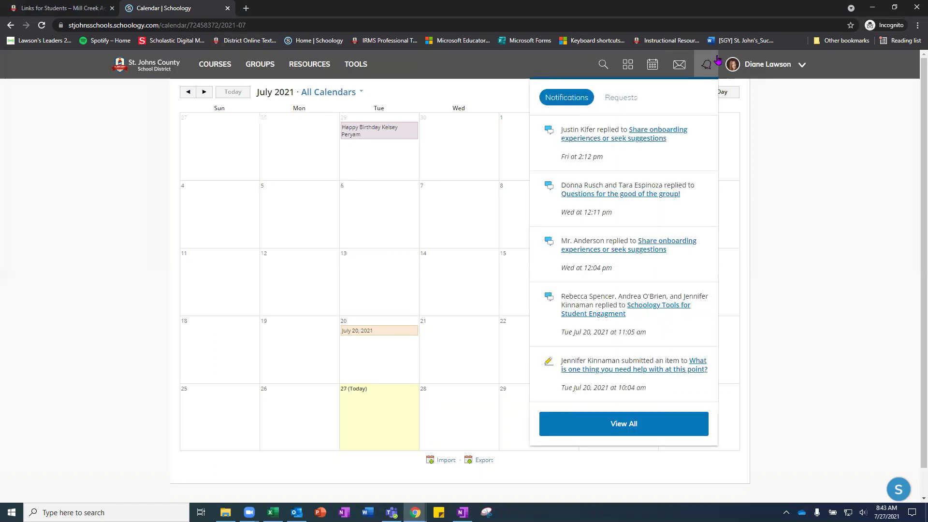
pyautogui.click(614, 101)
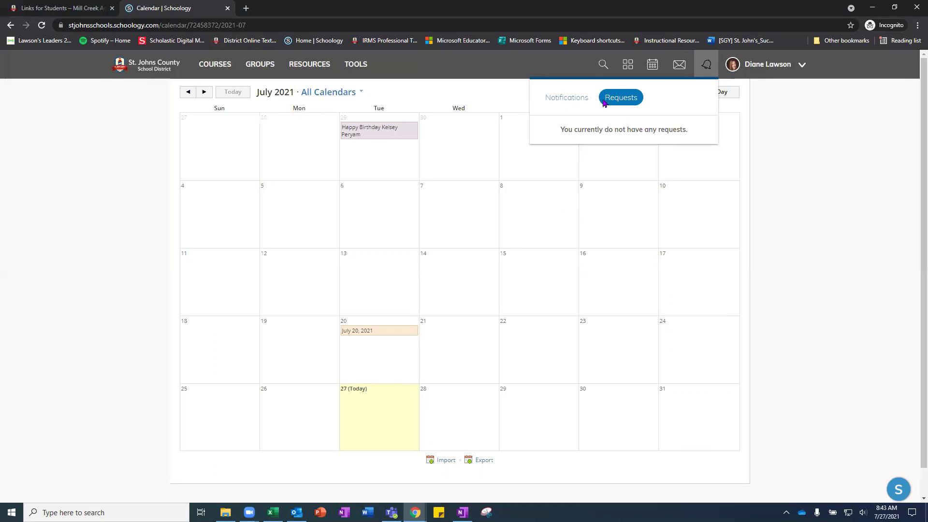
# - Review the email and mobile notification settings of the account, and return to the course dashboard
pyautogui.click(777, 69)
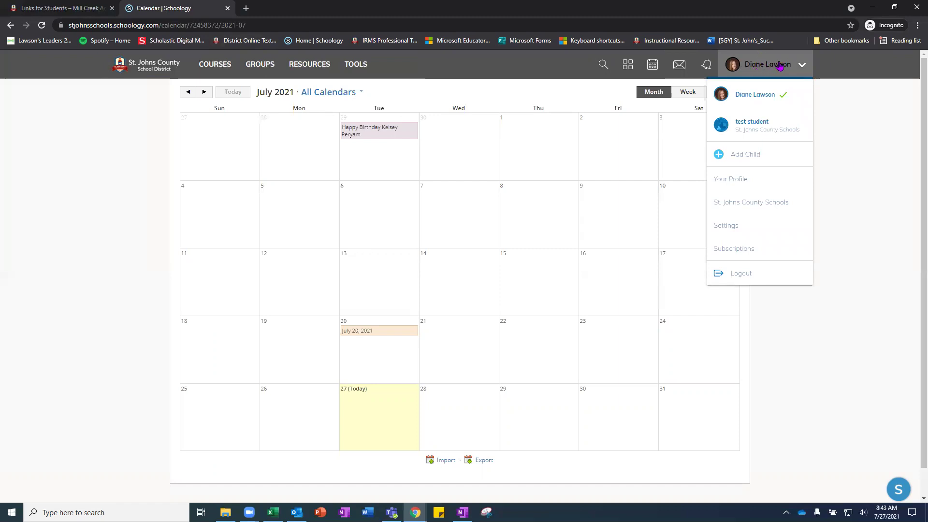
pyautogui.click(795, 72)
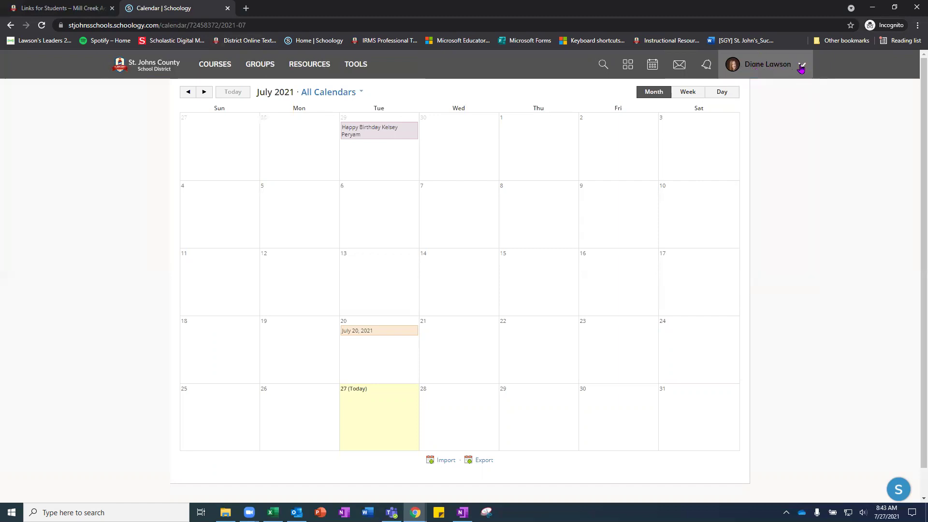
pyautogui.click(801, 69)
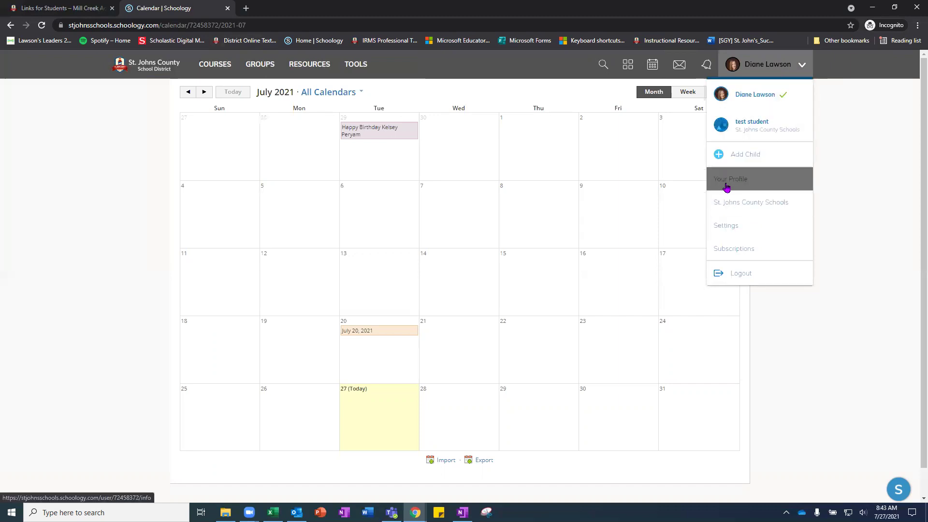
pyautogui.click(729, 229)
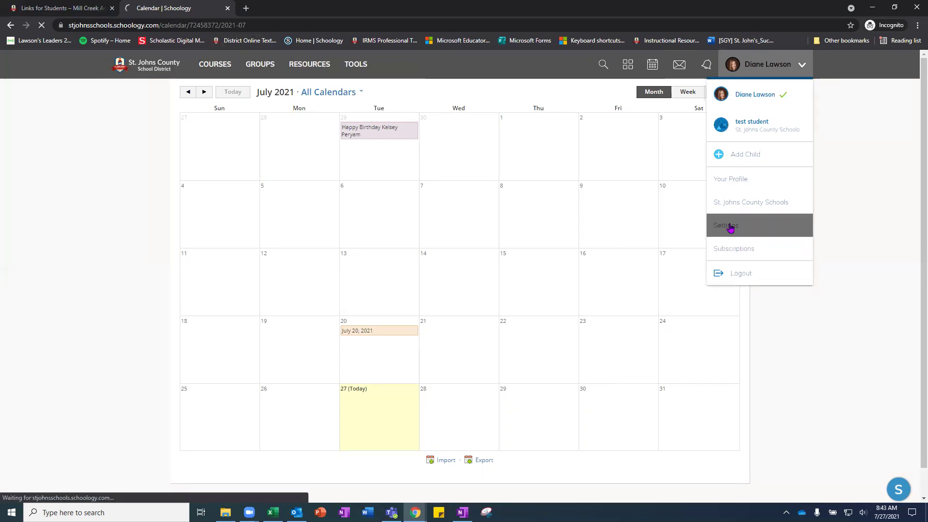
pyautogui.click(286, 117)
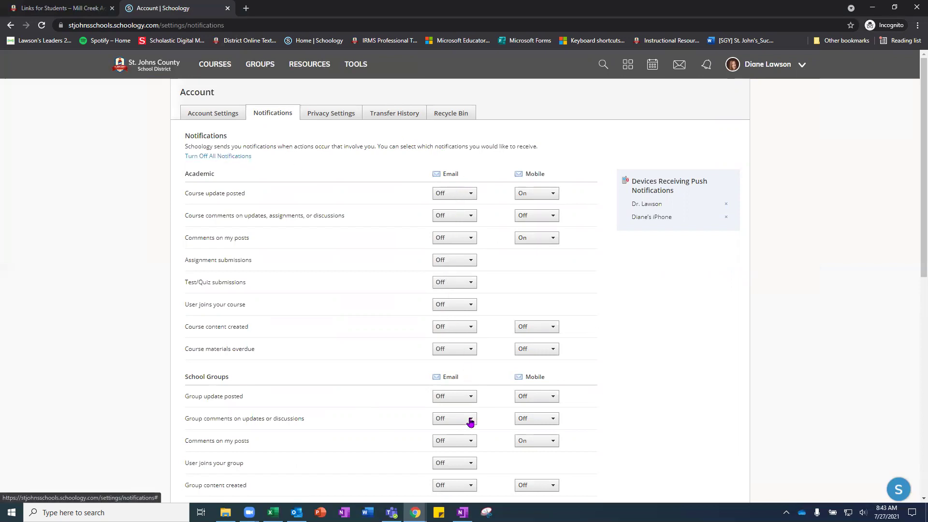
pyautogui.click(157, 69)
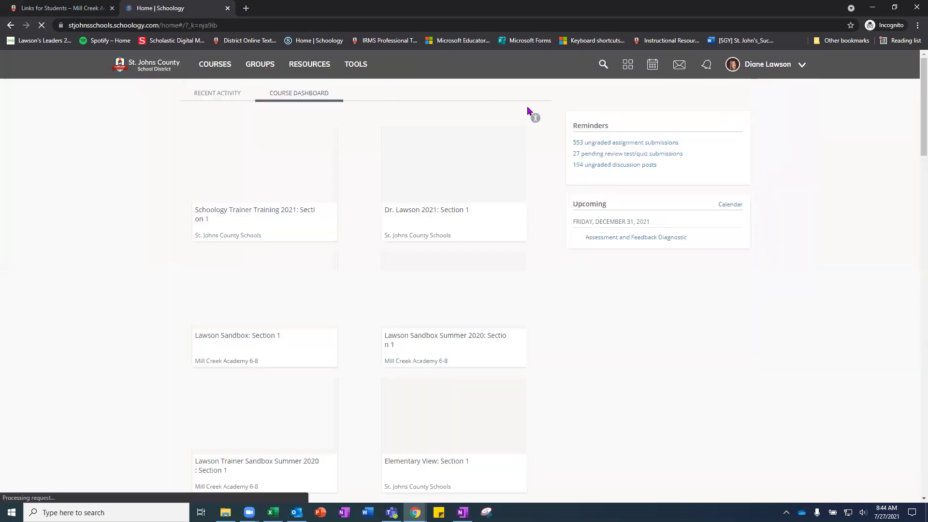